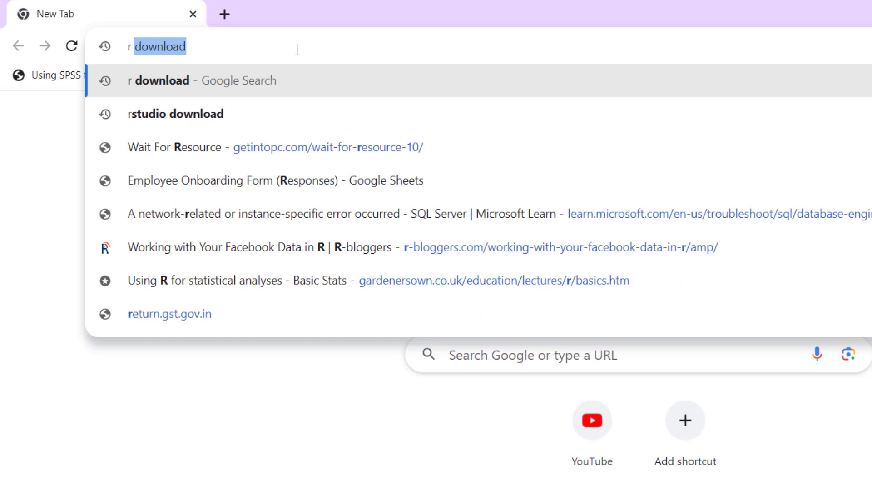
Step: Search the web for "r download" and save CRAN's R-4.3.1 for Windows installer to the Desktop as R-4.3.1-win
key("Return")
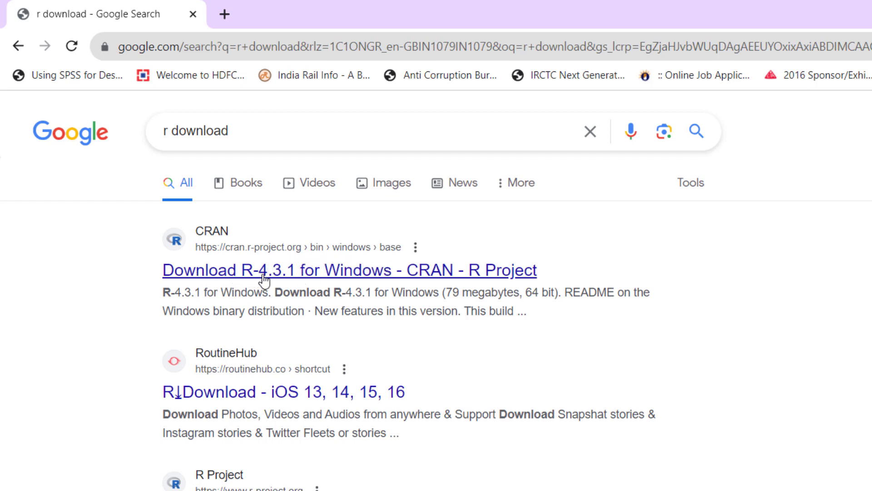
left_click(345, 279)
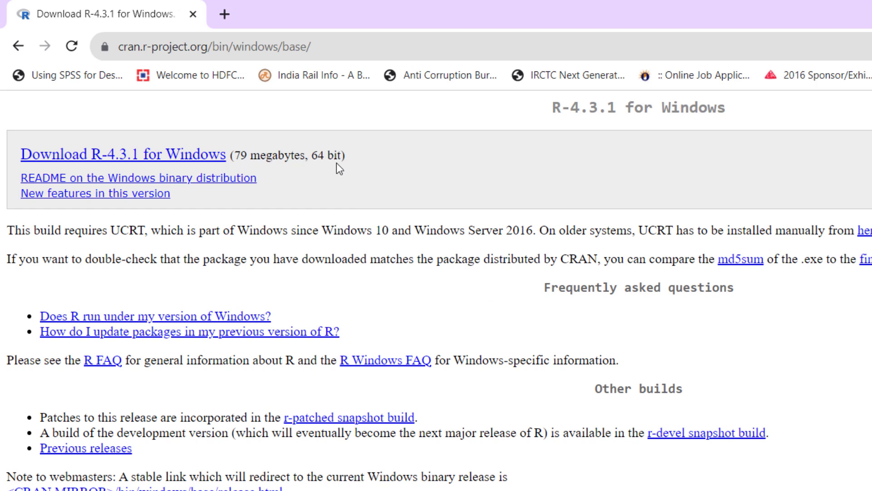
left_click(72, 157)
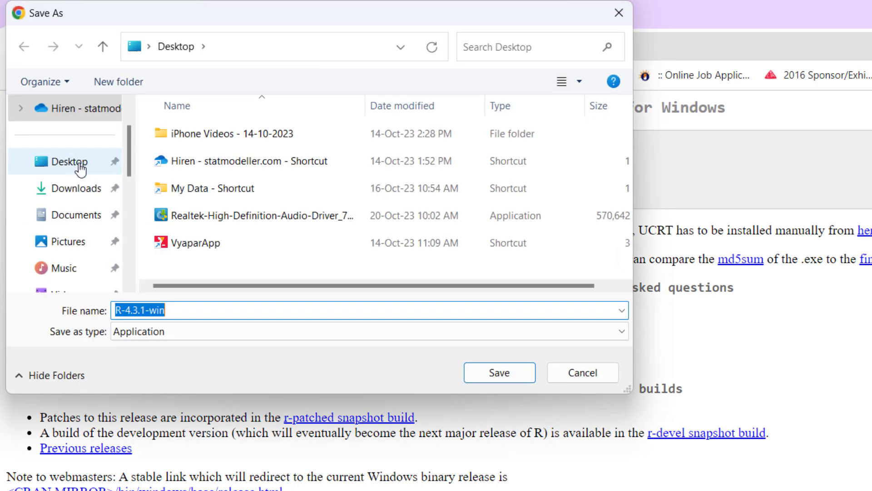
left_click(57, 165)
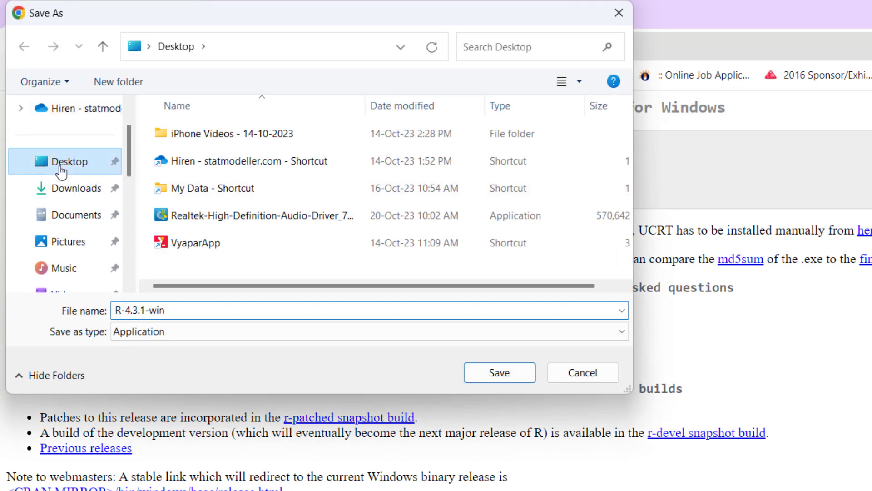
left_click(505, 378)
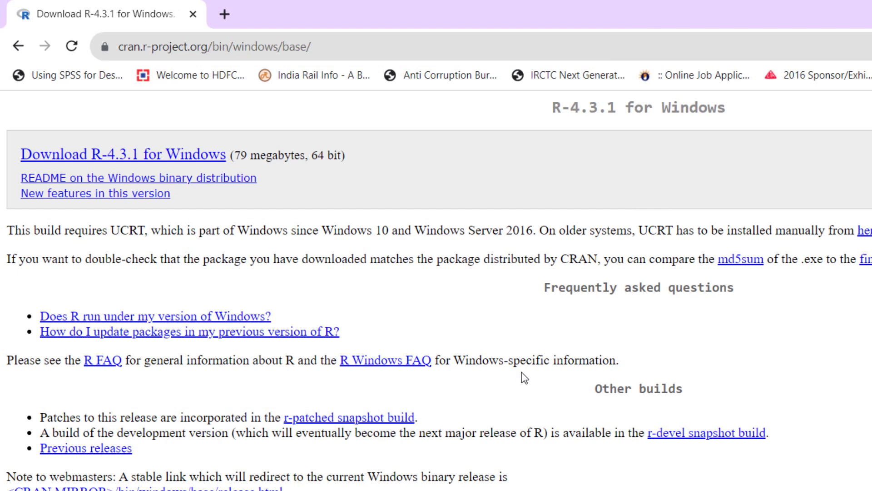
Step: Search for "rstudio download" in a new browser tab and open Posit's RStudio Desktop download page
left_click(225, 13)
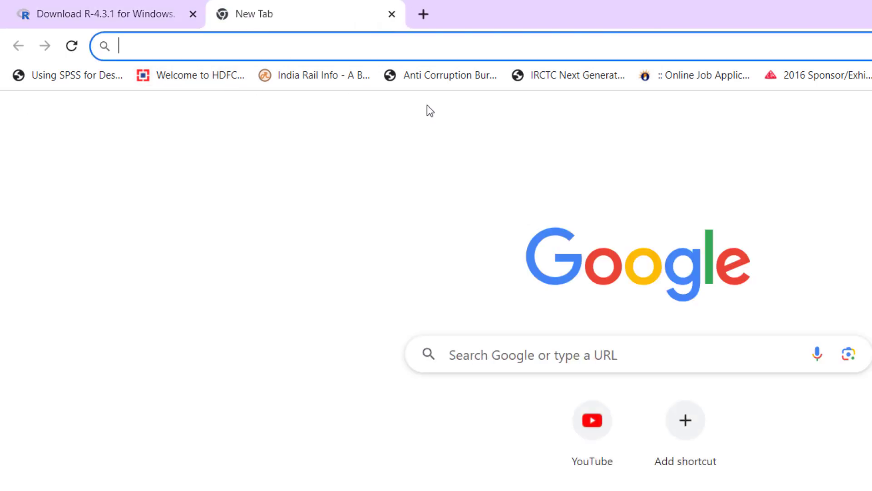
type("rst")
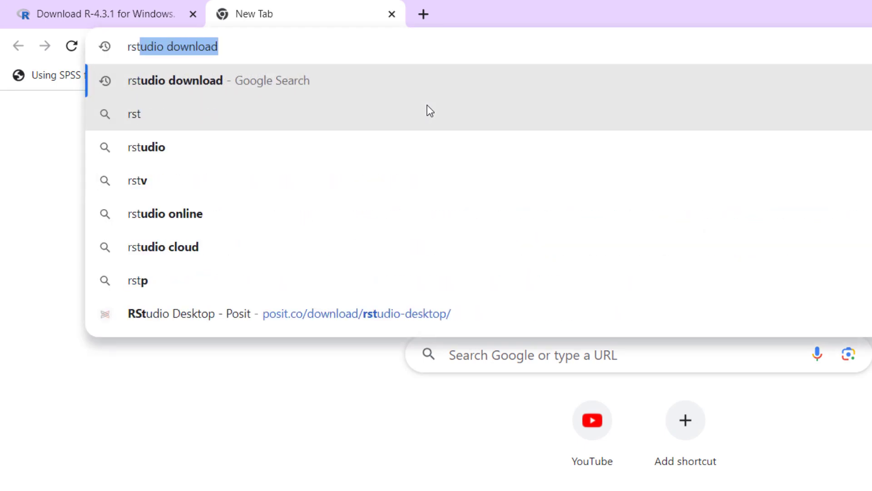
type("udio download")
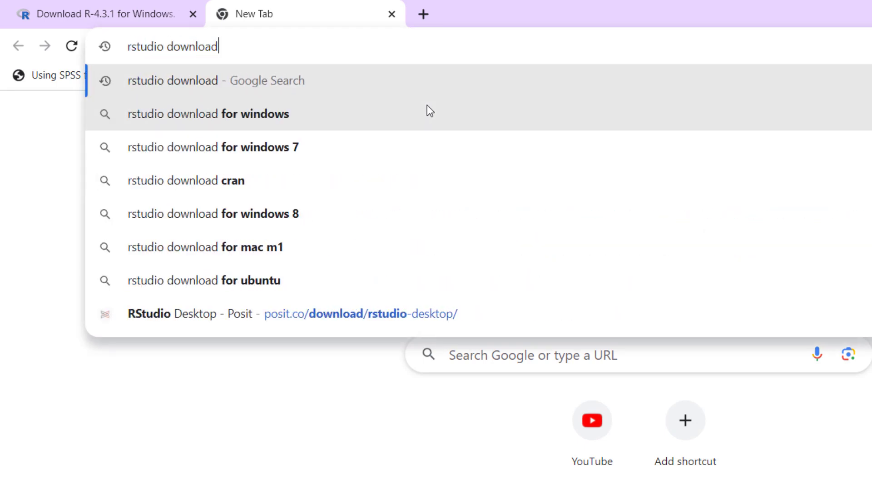
key("Return")
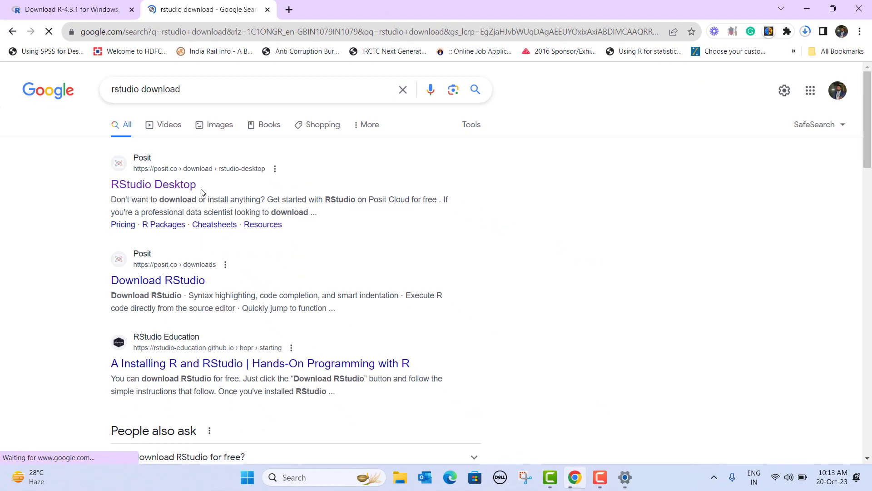
left_click(146, 185)
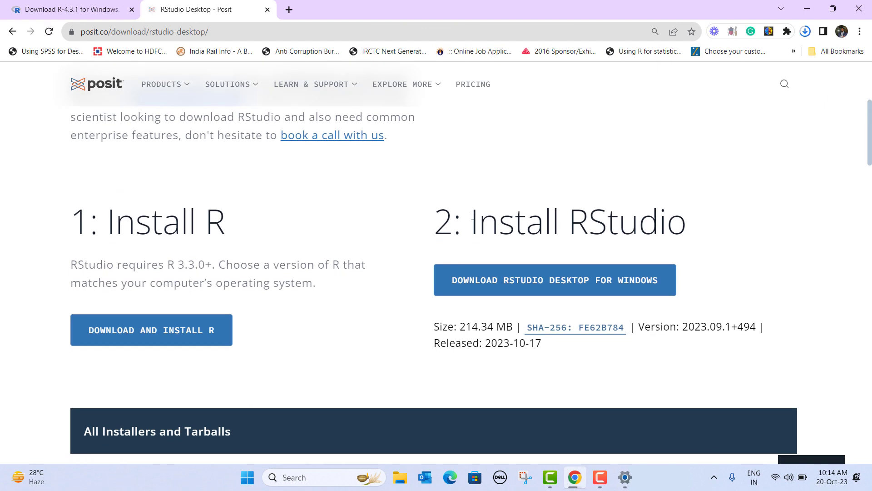
Step: Download RStudio Desktop for Windows and save the installer to the Desktop as RStudio-2023.09.1-494
left_click_drag(472, 216, 694, 227)
left_click_drag(109, 220, 232, 228)
left_click_drag(471, 221, 697, 235)
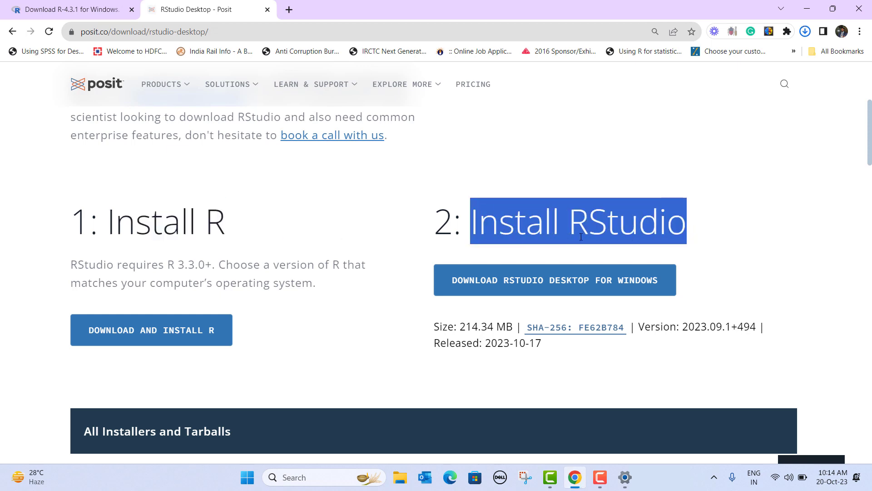
left_click(523, 282)
left_click(523, 282)
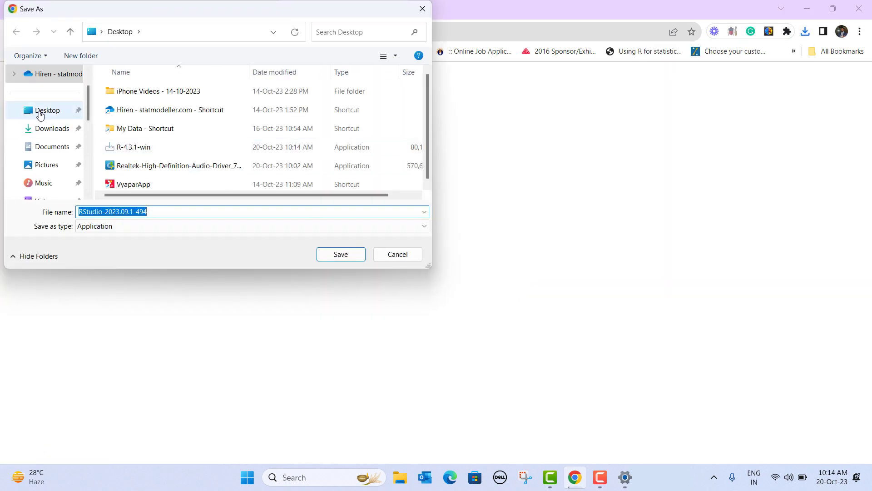
left_click(40, 114)
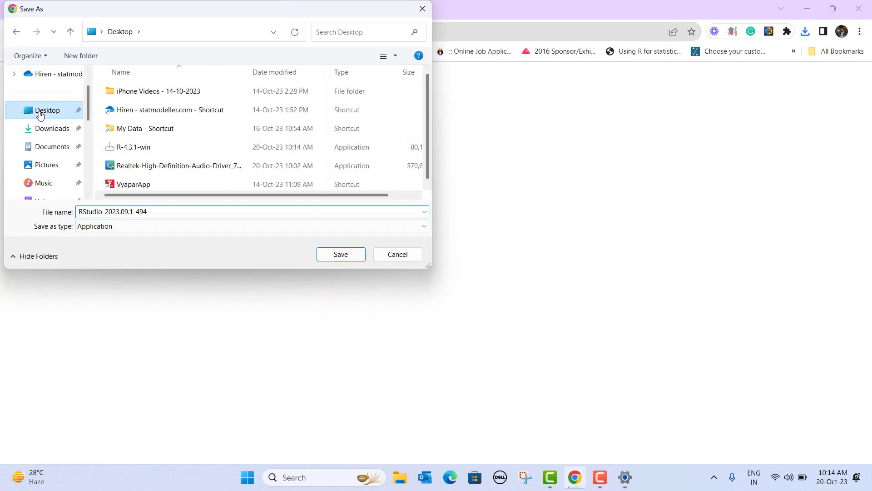
left_click(342, 255)
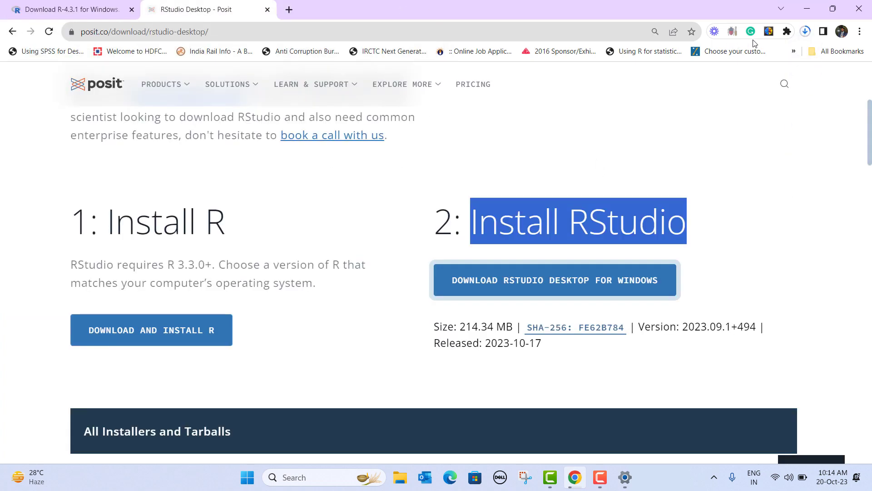
left_click(396, 195)
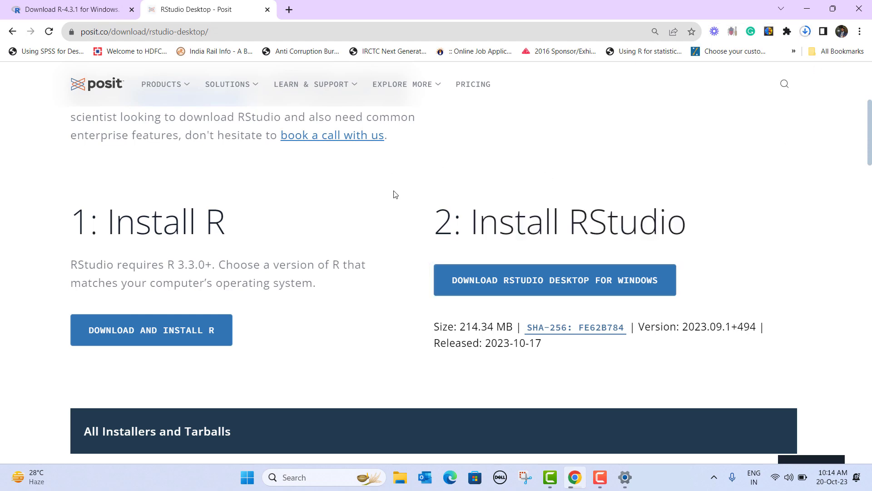
Step: Move the R-4.3.1-win installer to a free area of the Windows desktop and launch it with English as setup language
key("super+d")
left_click_drag(64, 243, 267, 145)
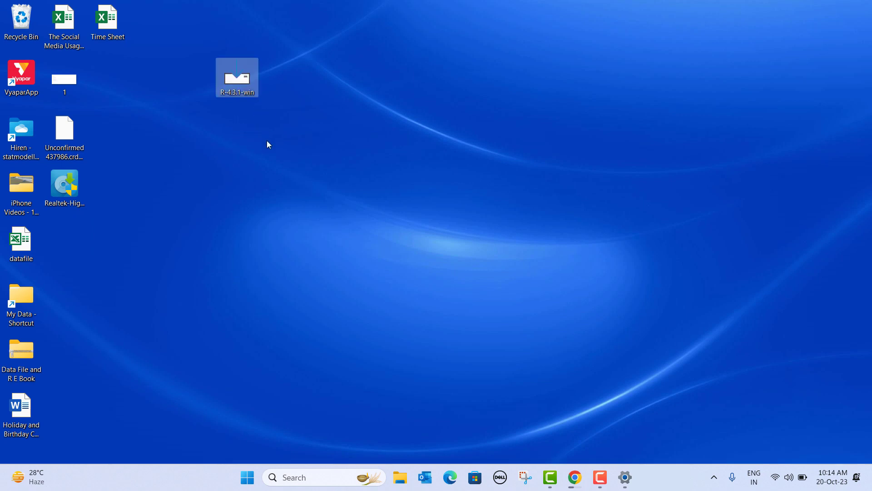
mouse_move(244, 81)
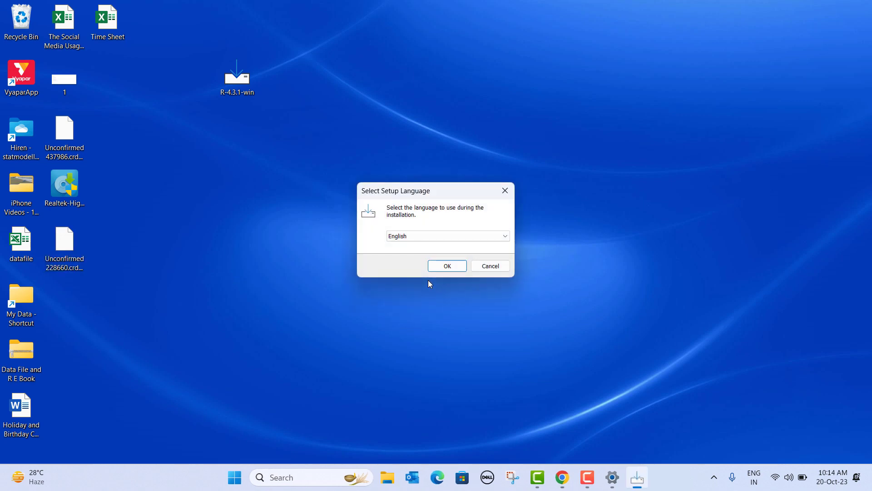
left_click_drag(403, 195, 393, 165)
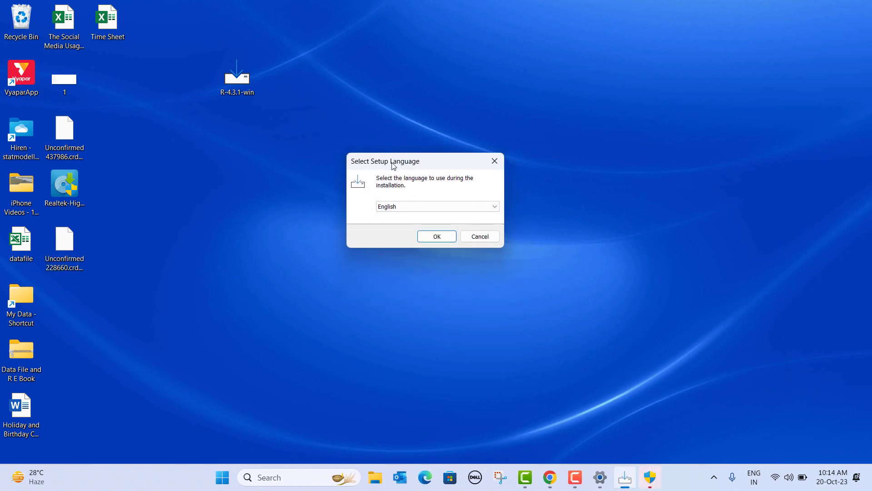
left_click(437, 237)
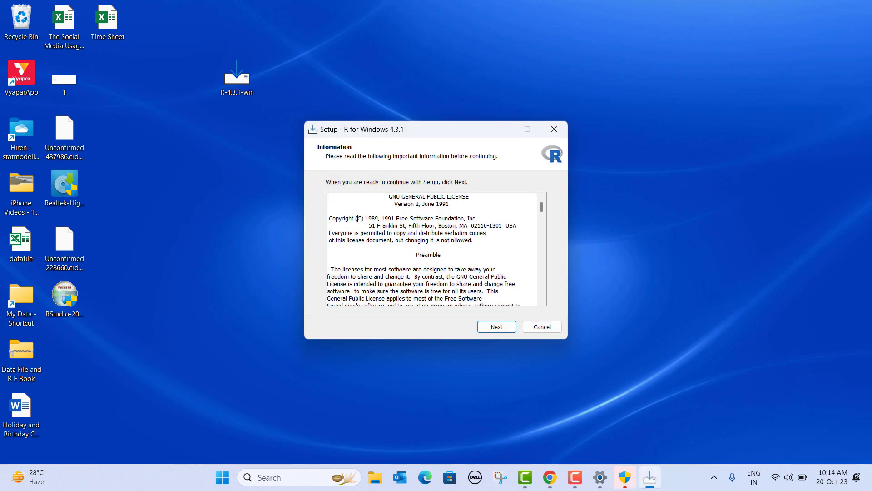
Step: Install R for Windows 4.3.1 into C:\Program Files\R\R-4.3.1 with the default components, startup options, Start Menu folder and additional tasks
left_click(496, 326)
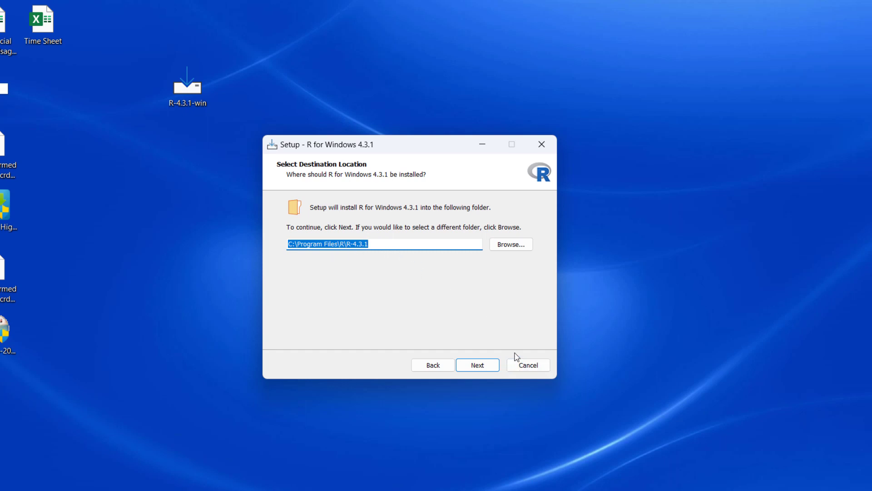
left_click(485, 366)
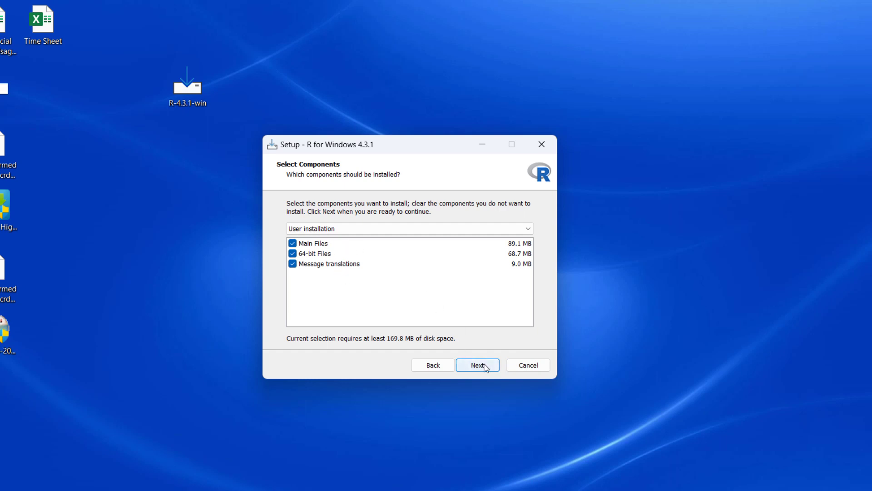
left_click(478, 366)
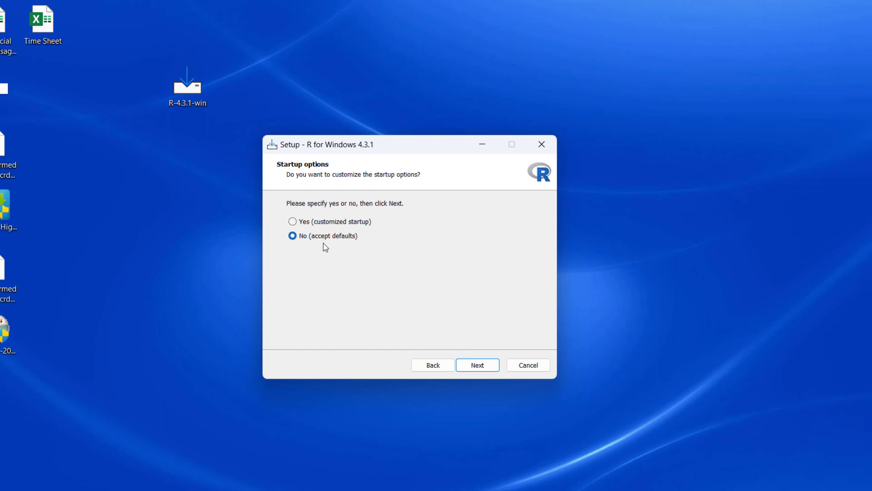
left_click(490, 367)
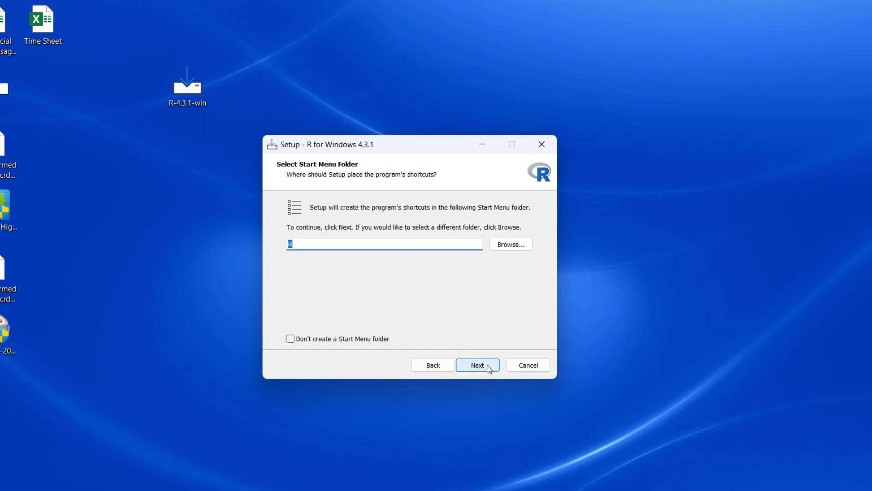
left_click(489, 367)
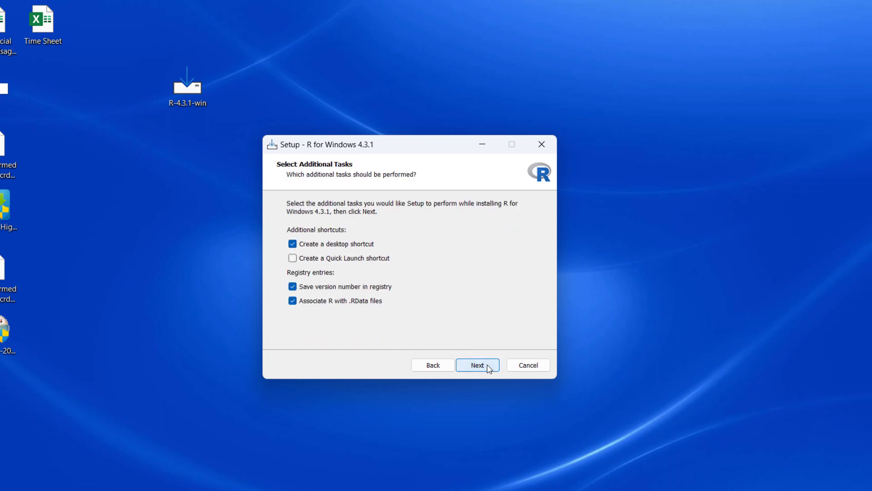
left_click(488, 368)
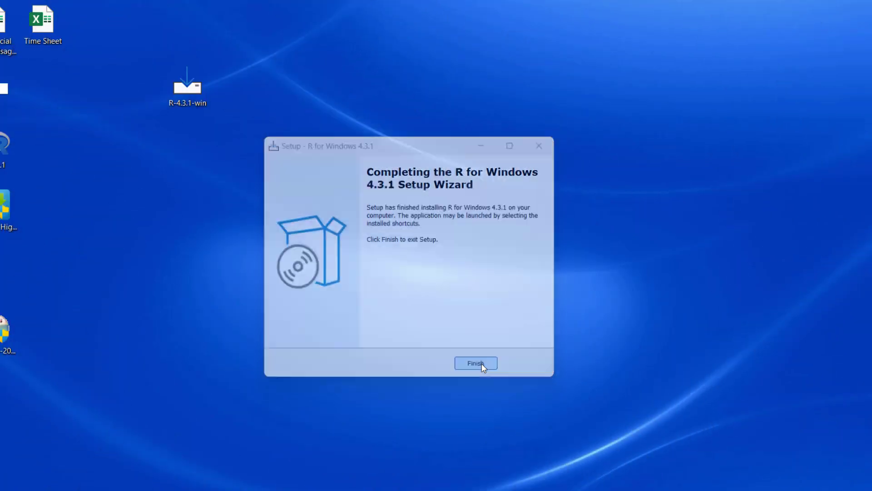
left_click(481, 364)
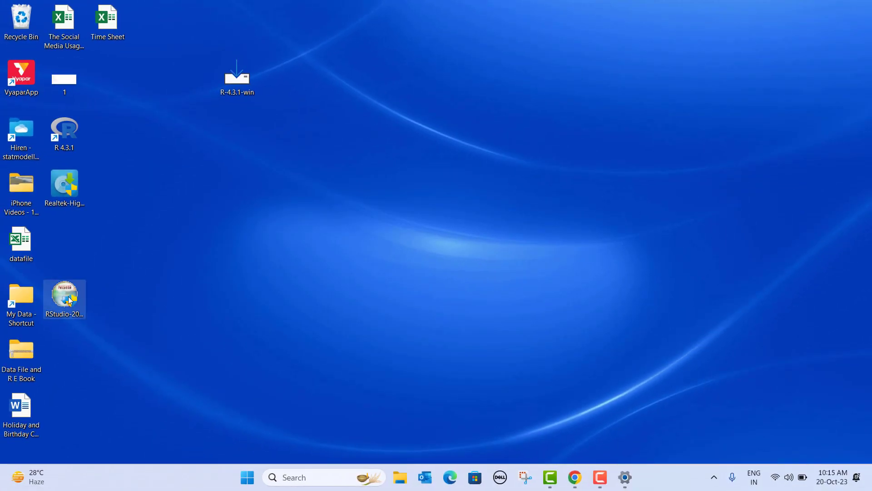
Step: Place the RStudio installer below the R installer on the desktop and run it to install RStudio into C:\Program Files\RStudio
left_click_drag(70, 299, 241, 187)
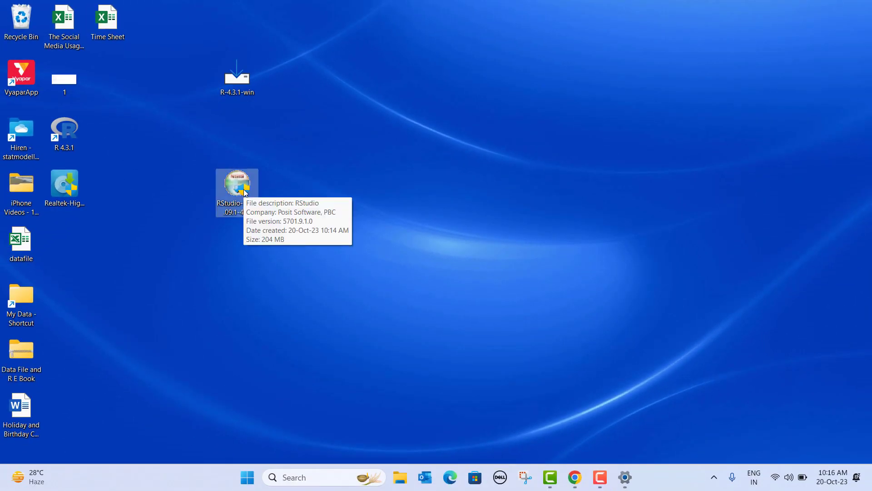
double_click(244, 193)
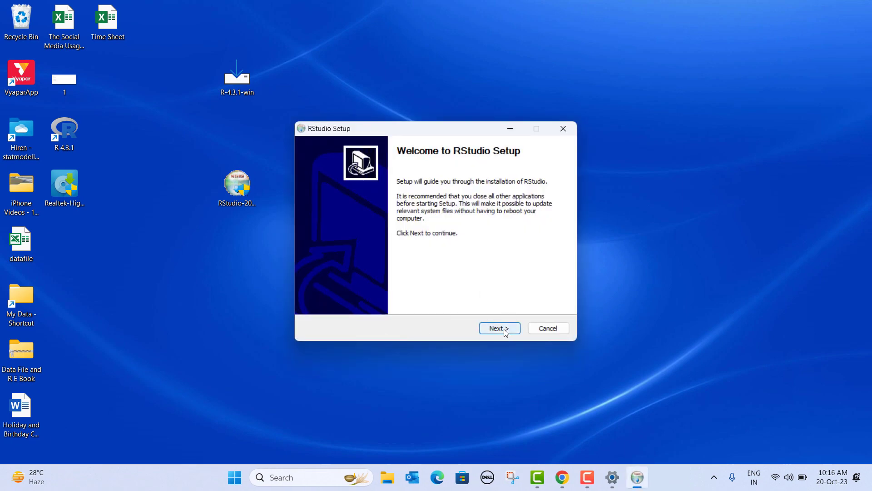
left_click(500, 328)
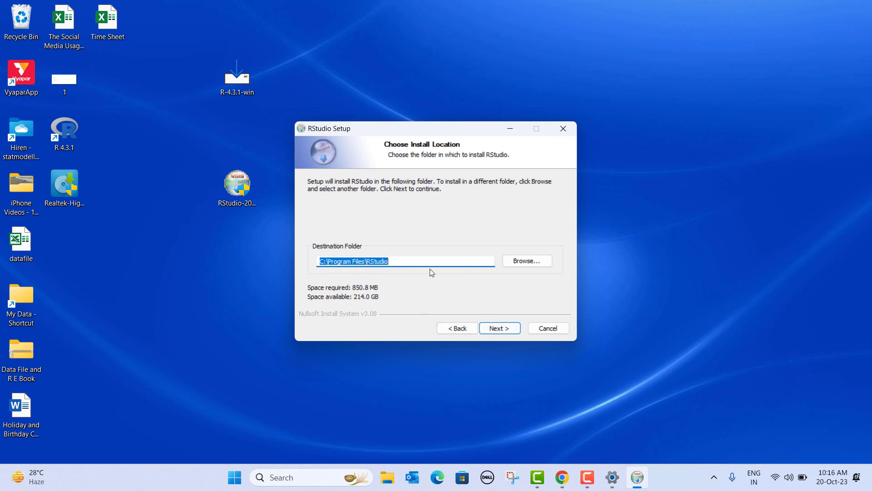
left_click(504, 327)
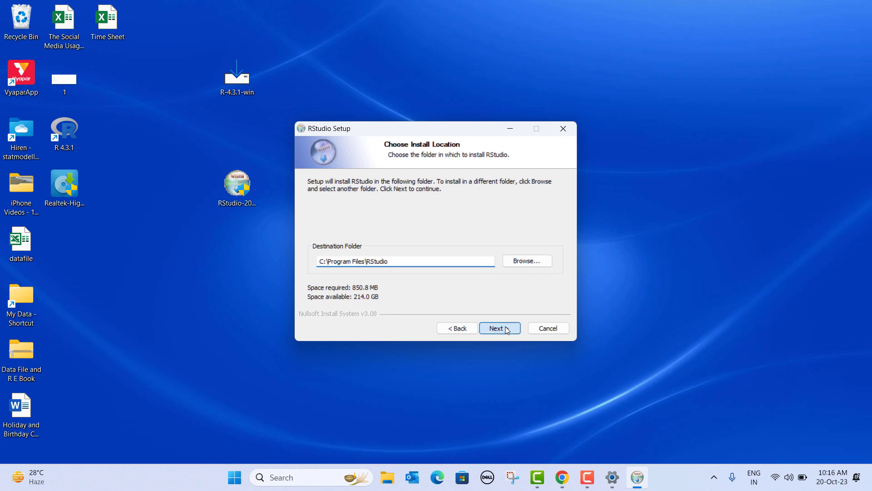
left_click(507, 328)
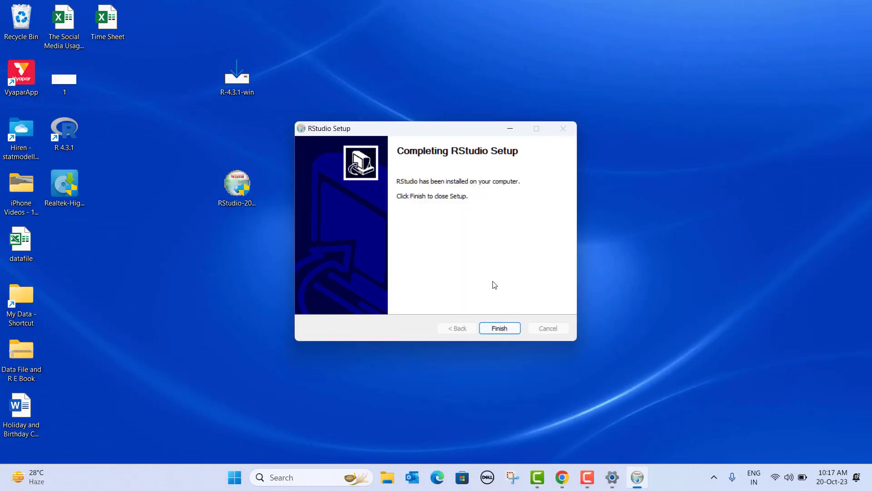
left_click(504, 328)
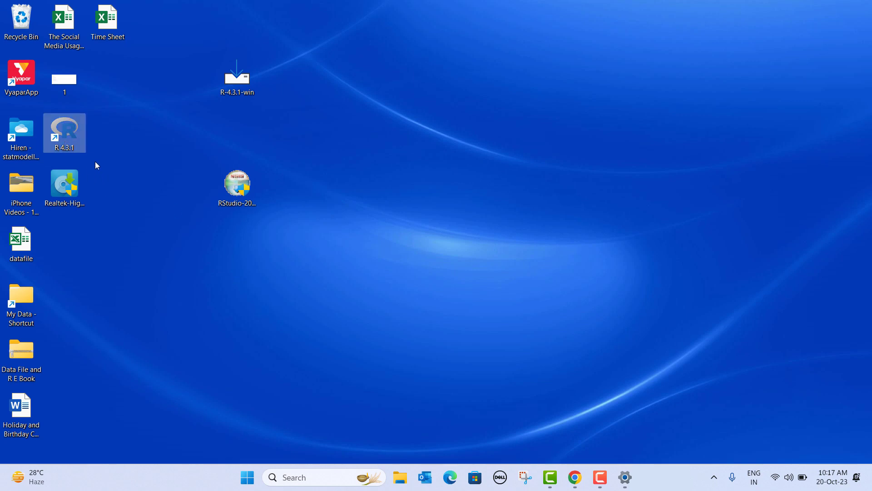
Step: Launch R 4.3.1 from the desktop and calculate 1+5+5 in the R Console
double_click(73, 134)
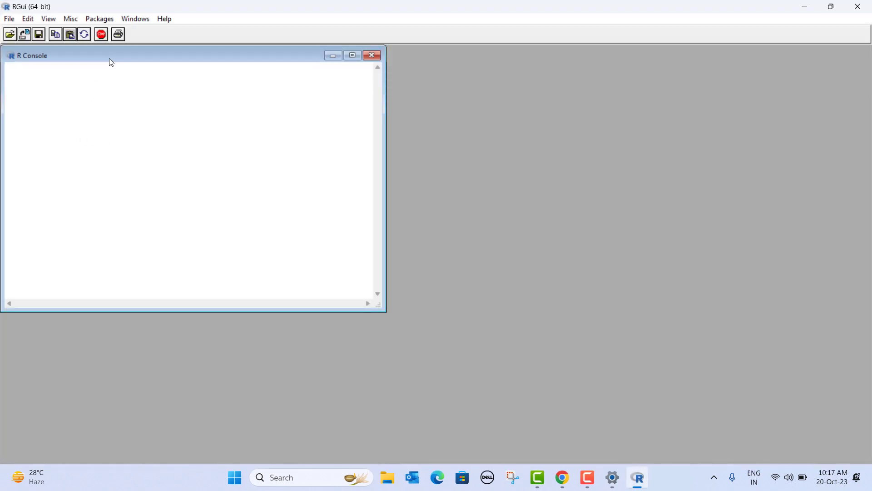
left_click_drag(111, 63, 148, 68)
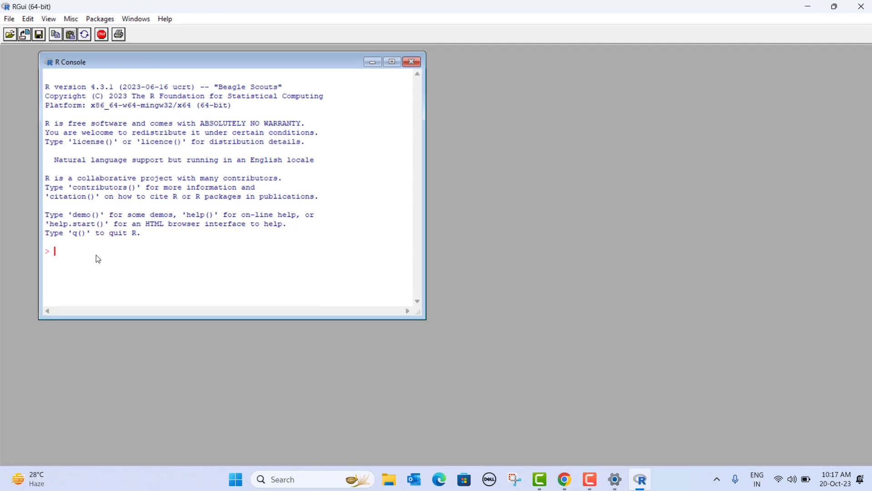
type("1+5+")
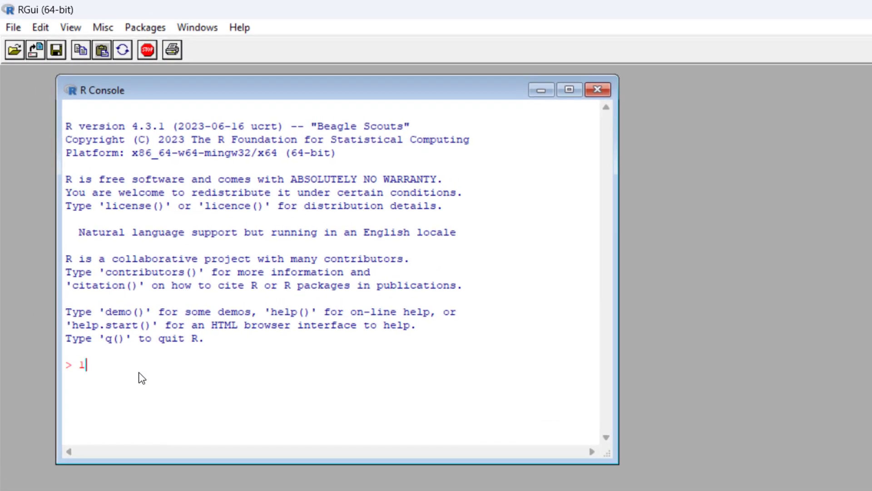
type("5")
key("Return")
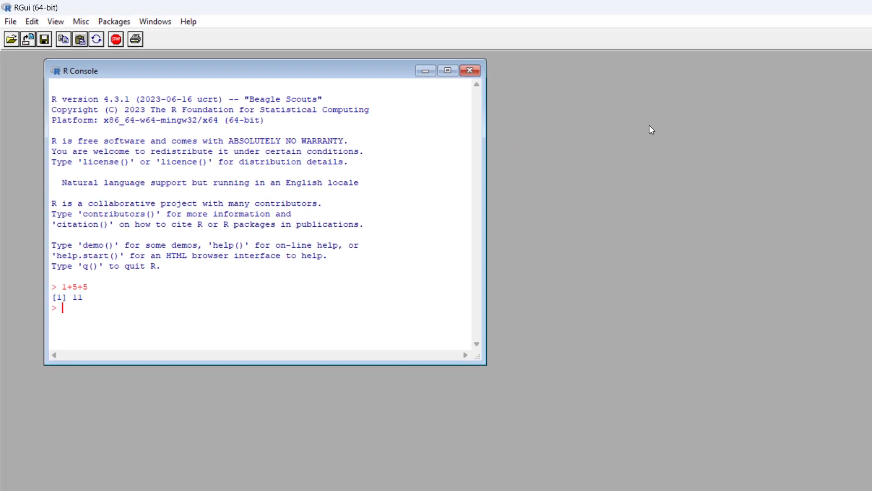
Step: Find and launch RStudio, and choose the machine's default 64-bit version of R for it
key("super")
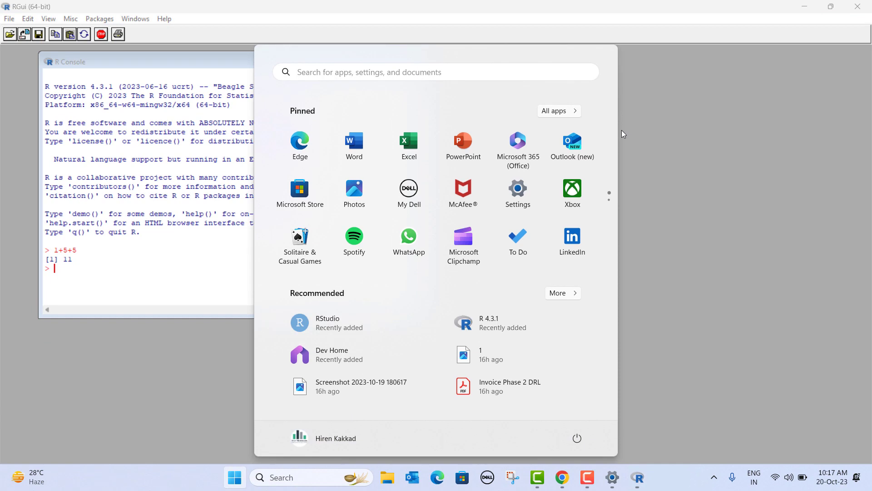
type("rstu")
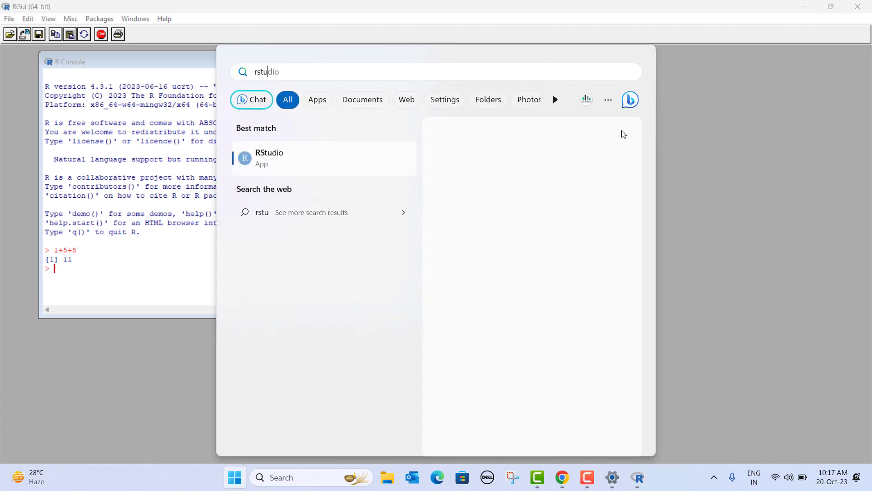
left_click(271, 159, "ctrl")
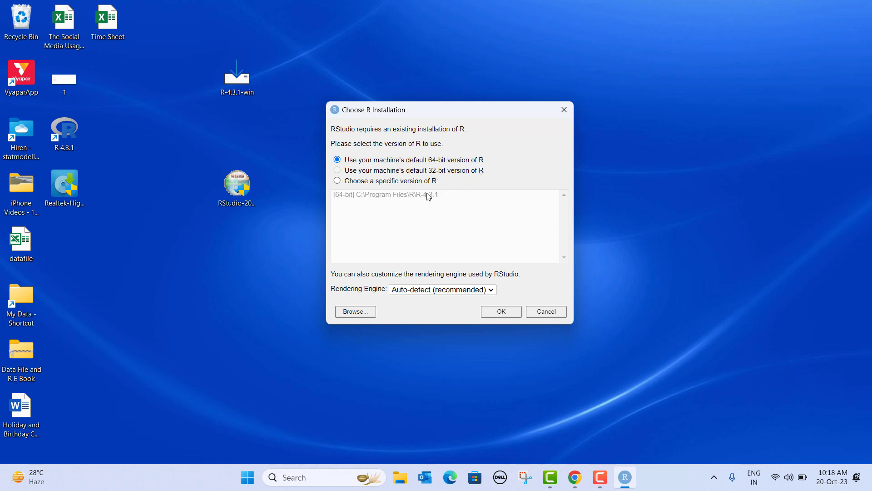
left_click(379, 182)
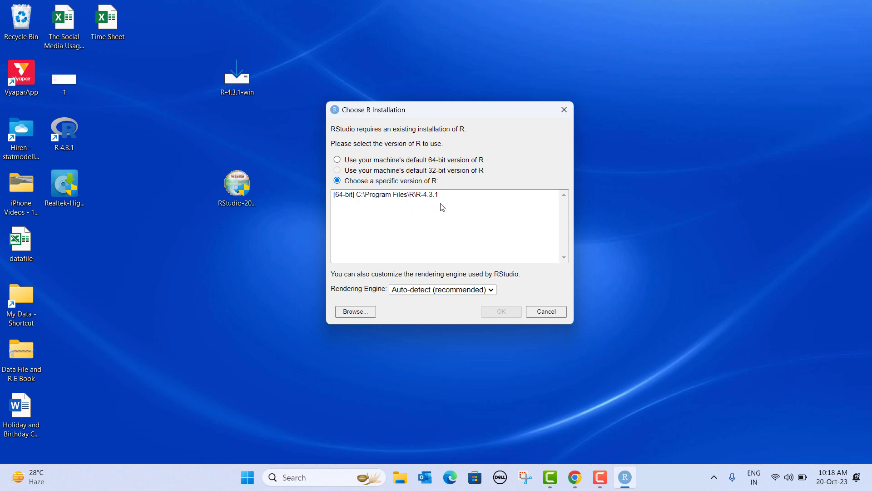
left_click(394, 162)
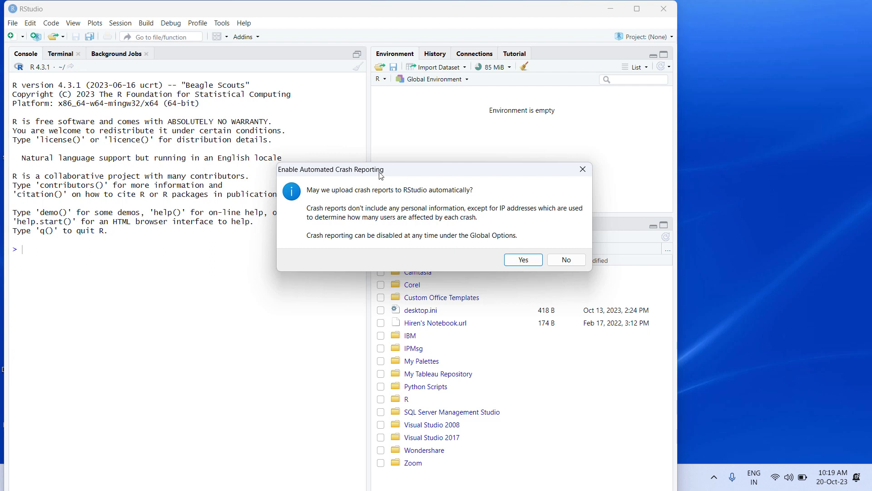
Step: Decline automated crash reporting and maximize the RStudio window
left_click_drag(380, 171, 382, 164)
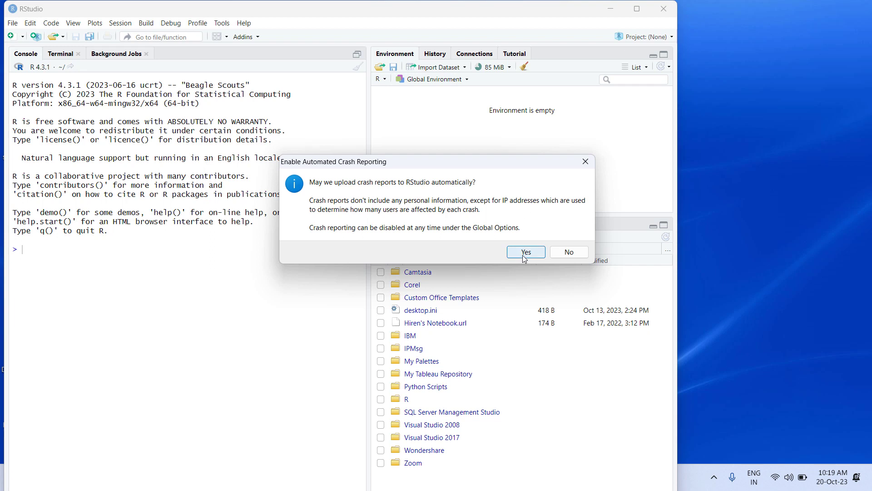
left_click(569, 253)
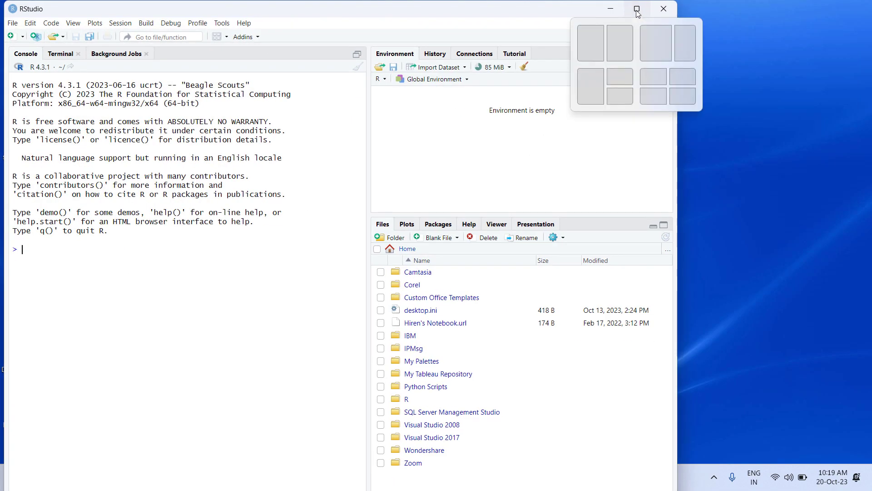
left_click(637, 11)
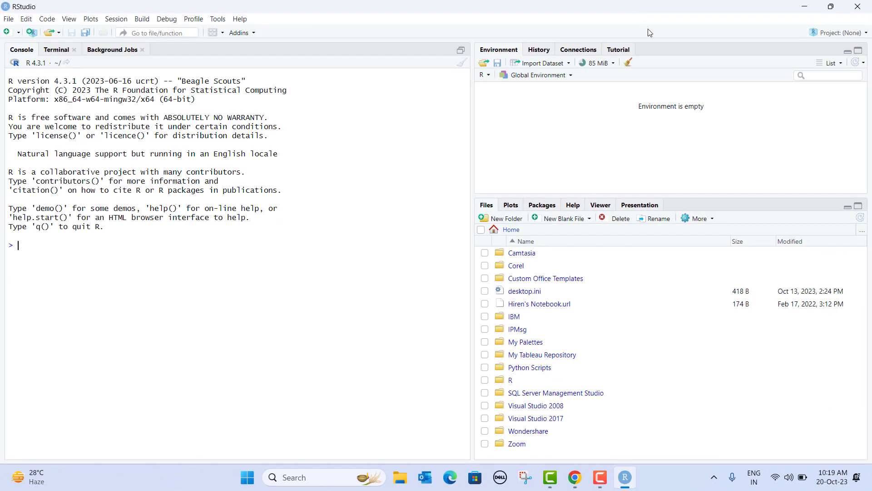
Step: Clear the RStudio console and create a new R script
key("ctrl+l")
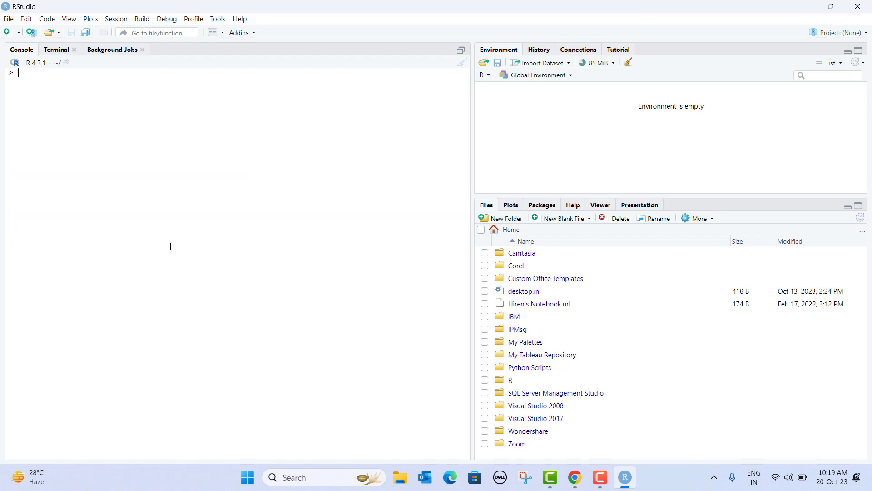
left_click(16, 32)
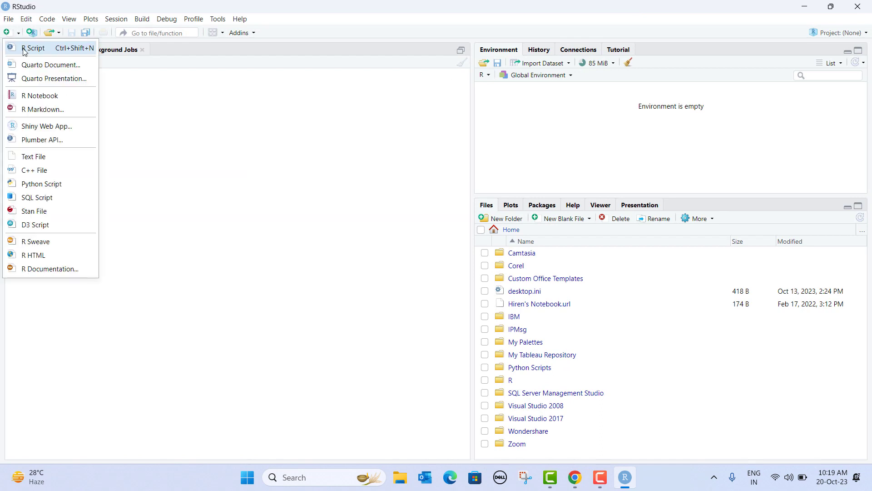
left_click(25, 50)
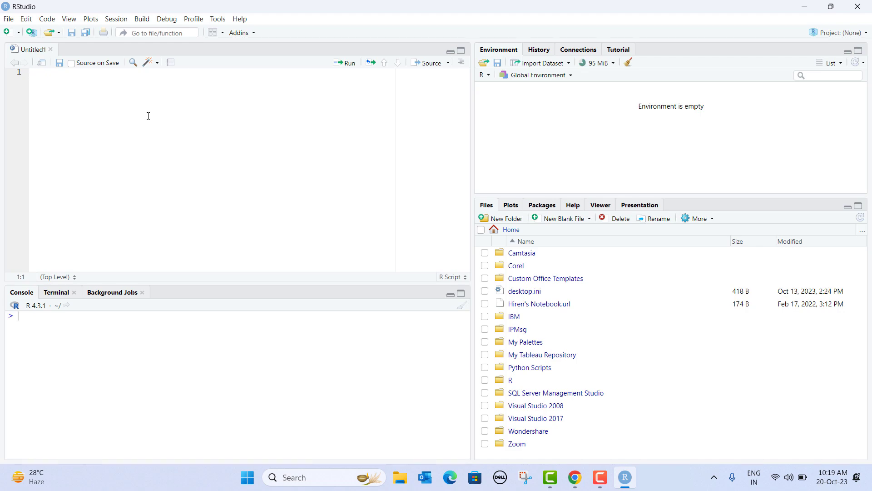
Step: Write print("R Studio is installed") on line 1 of the script, run it and highlight its output in the console
type("print")
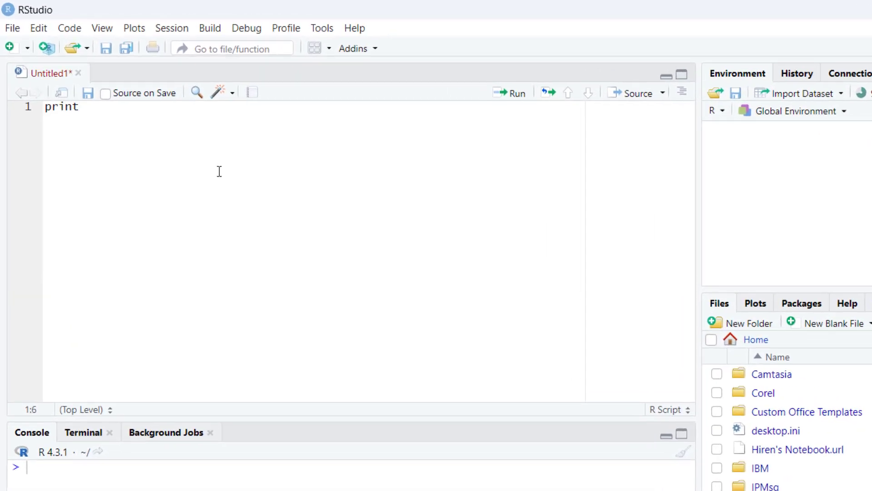
type("(")
type("\"R S")
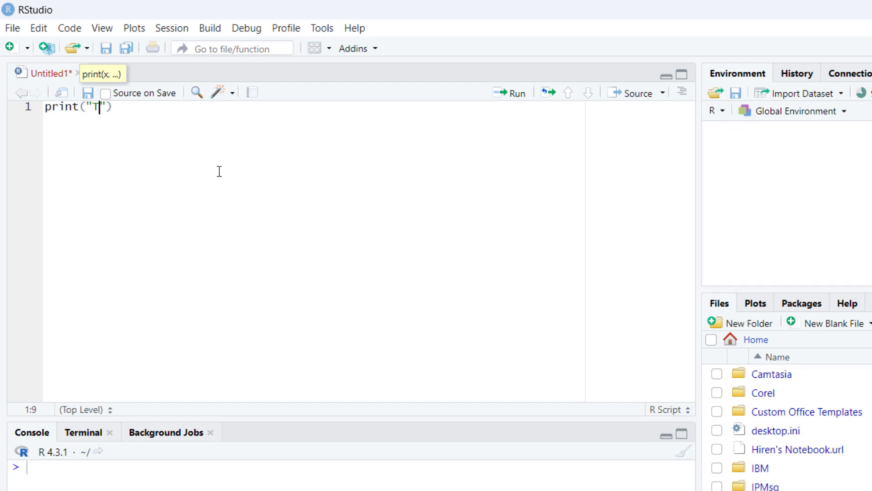
type("tui")
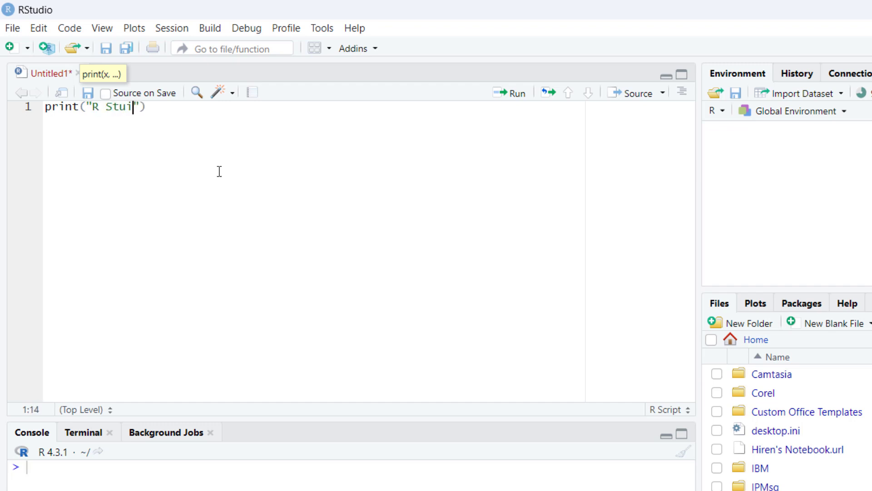
key("BackSpace")
type("dio is inst")
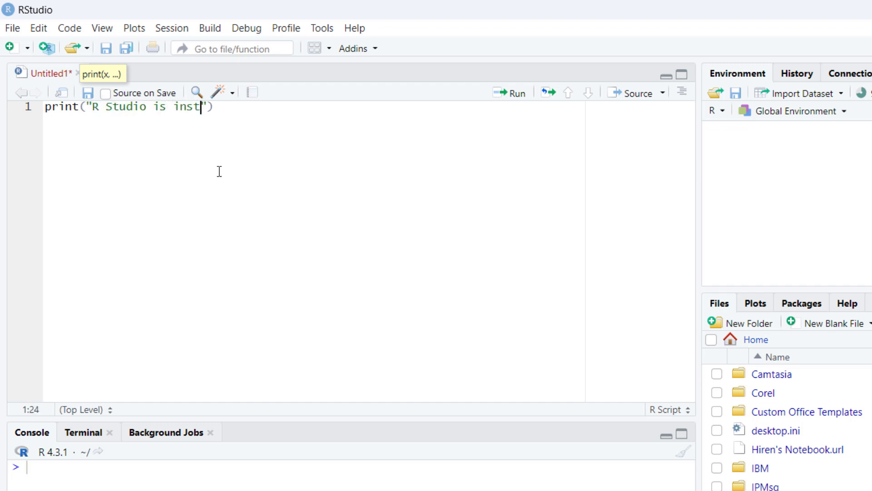
type("alled\")")
key("ctrl+Return")
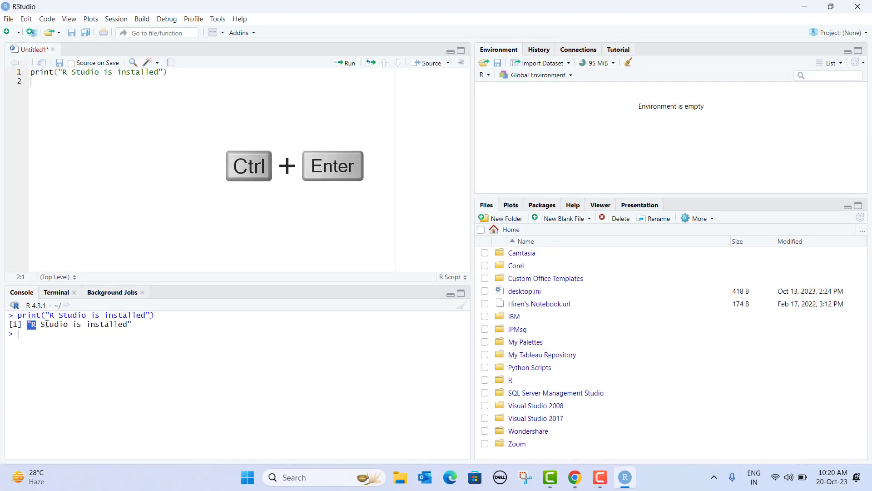
left_click_drag(47, 324, 136, 326)
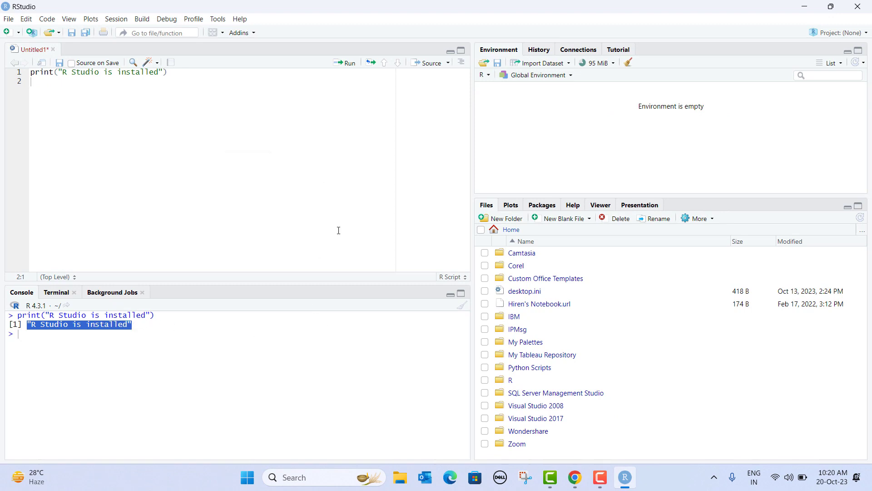